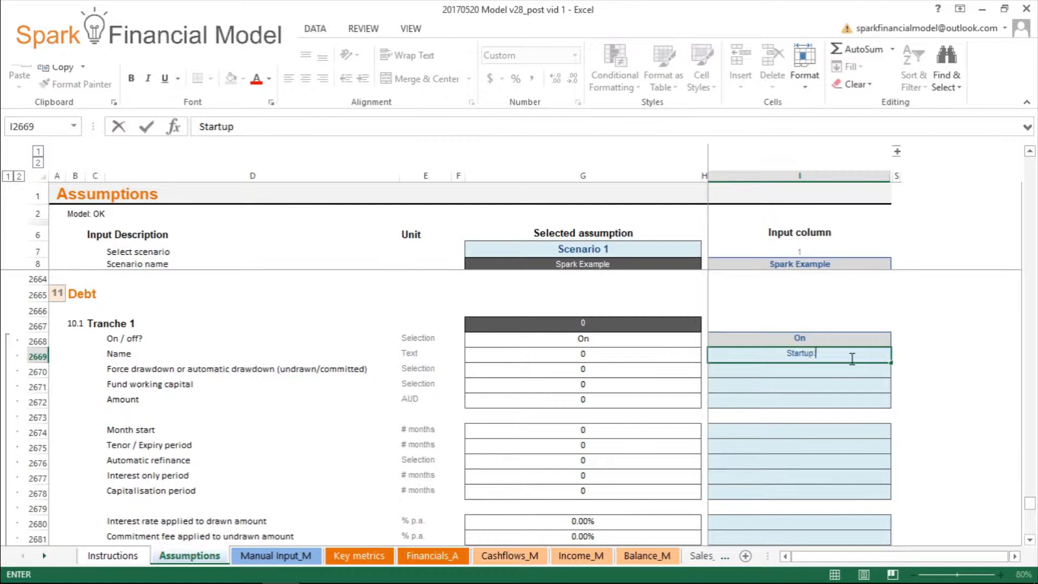
- Fill in Tranche 1's basic details: name Startup loan, drawdown type Drawn, and amount 50,000 AUD
key("Return")
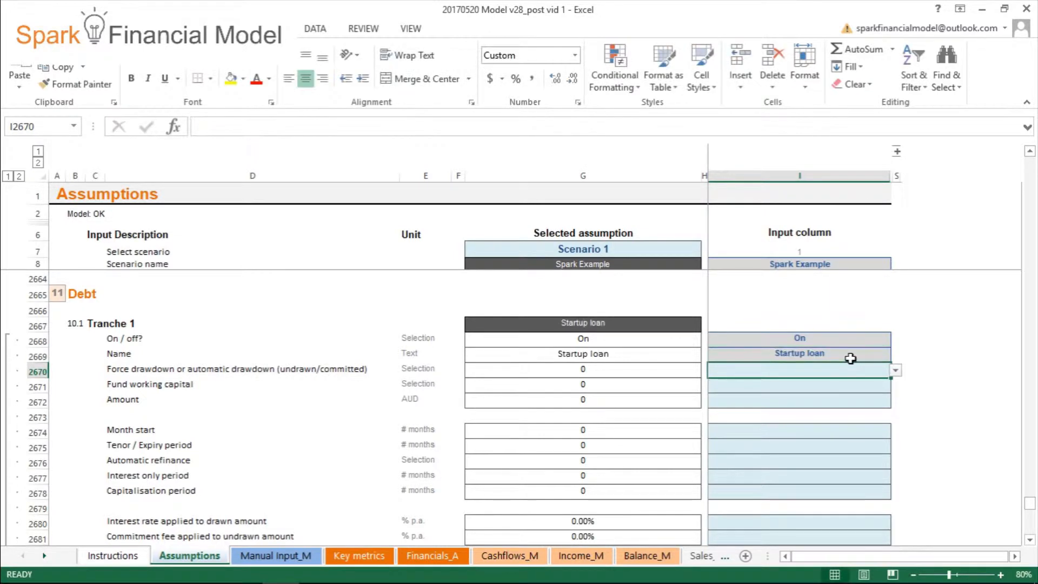
left_click(896, 370)
left_click(816, 386)
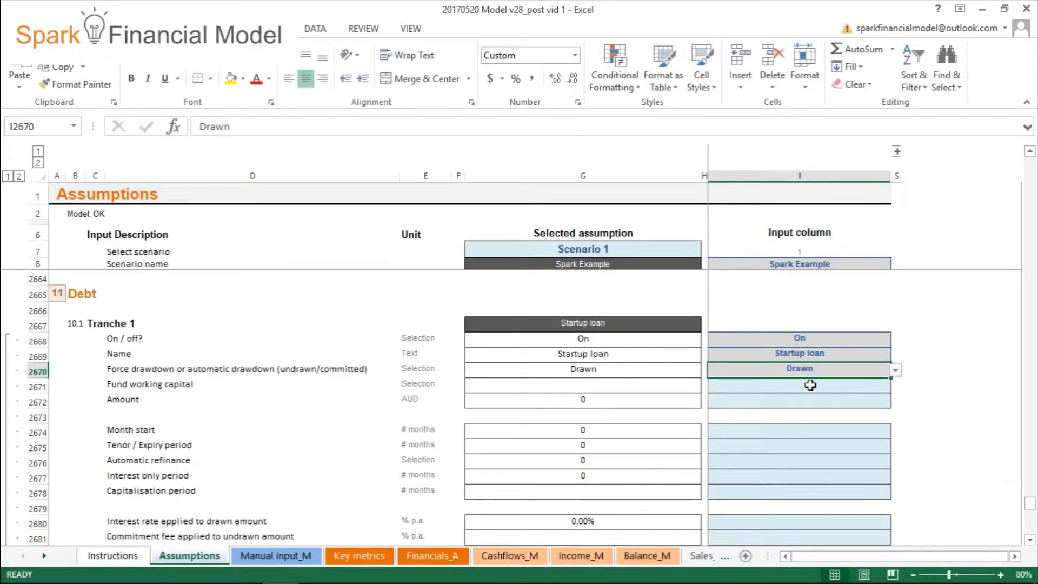
left_click(820, 401)
type("50000")
key("Return")
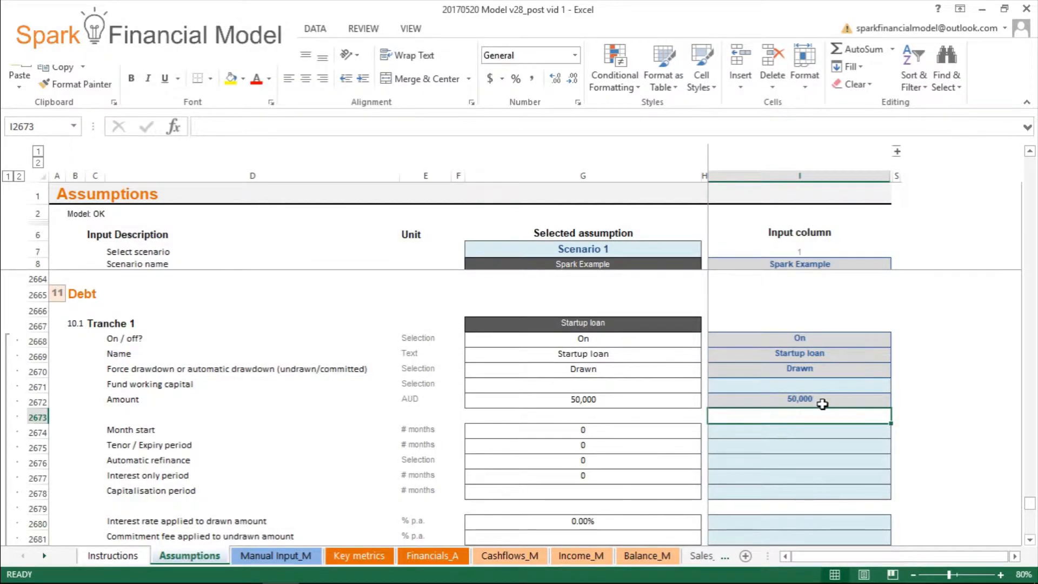
- Set Tranche 1's month start to 1 and its tenor / expiry period to 36 months
key("Down")
type("1")
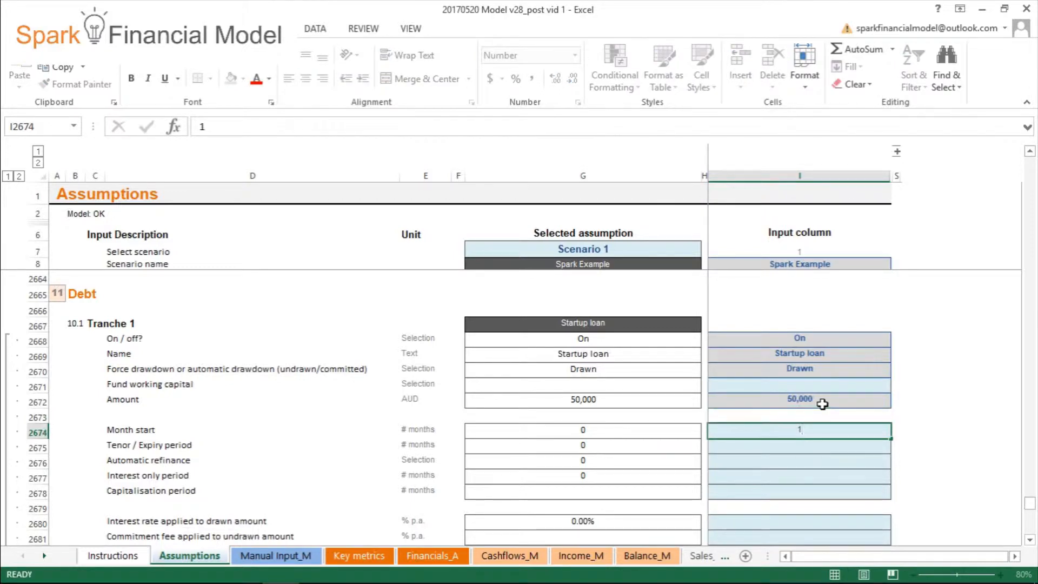
key("Return")
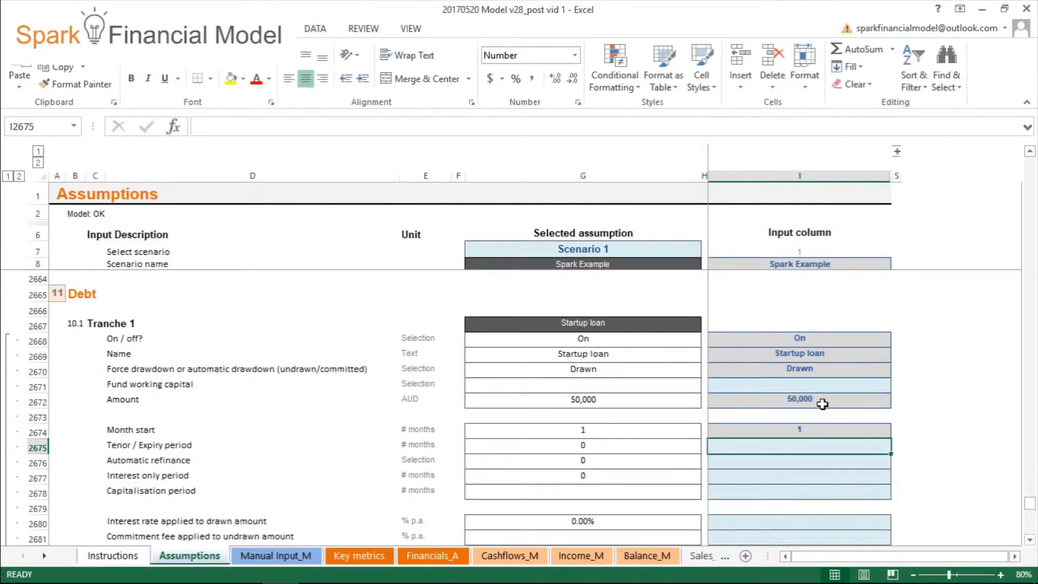
type("36")
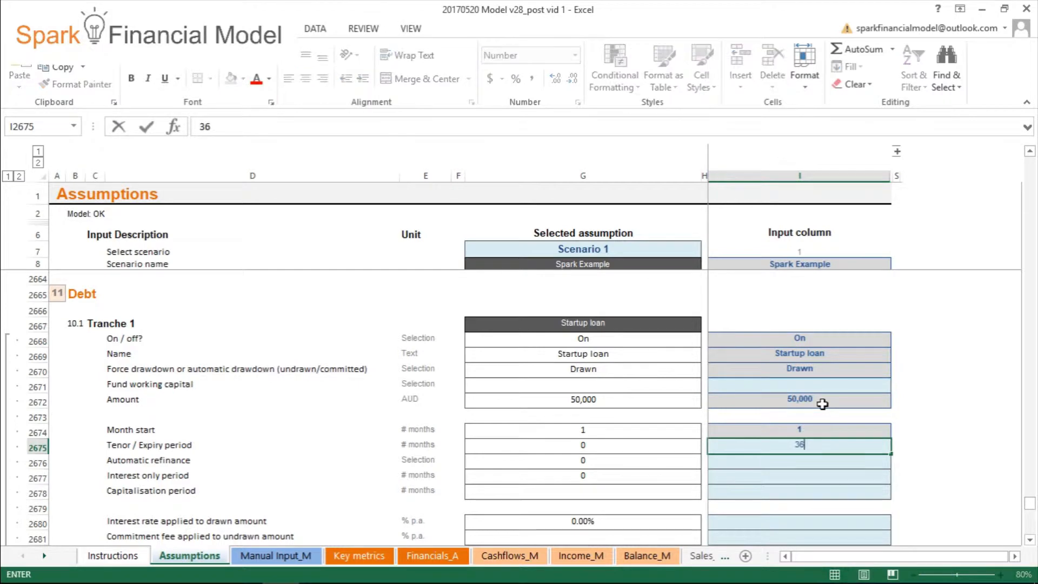
key("Return")
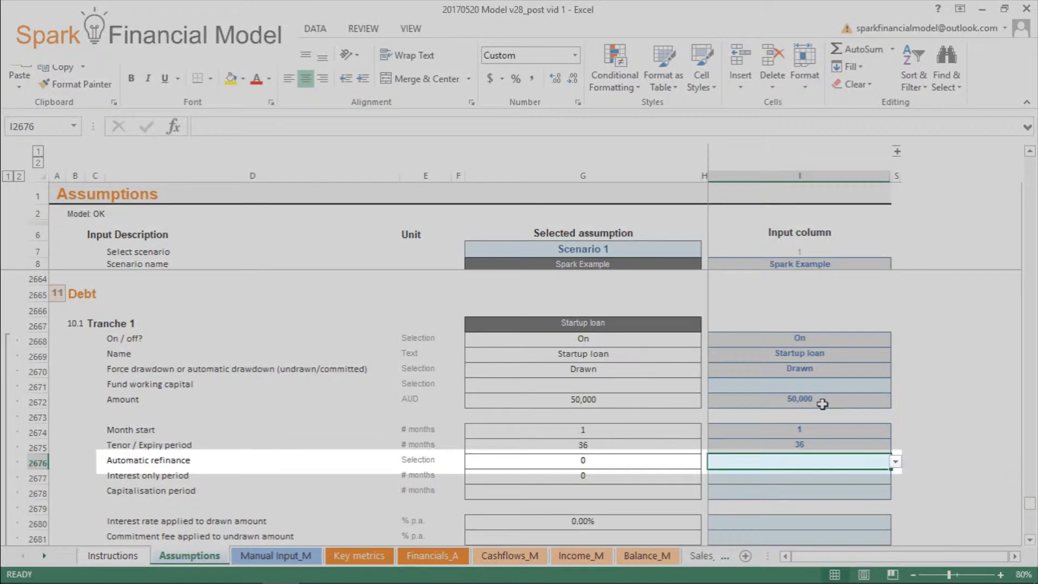
- Turn Tranche 1's automatic refinance Off and set its interest only period to 24 months
left_click(896, 463)
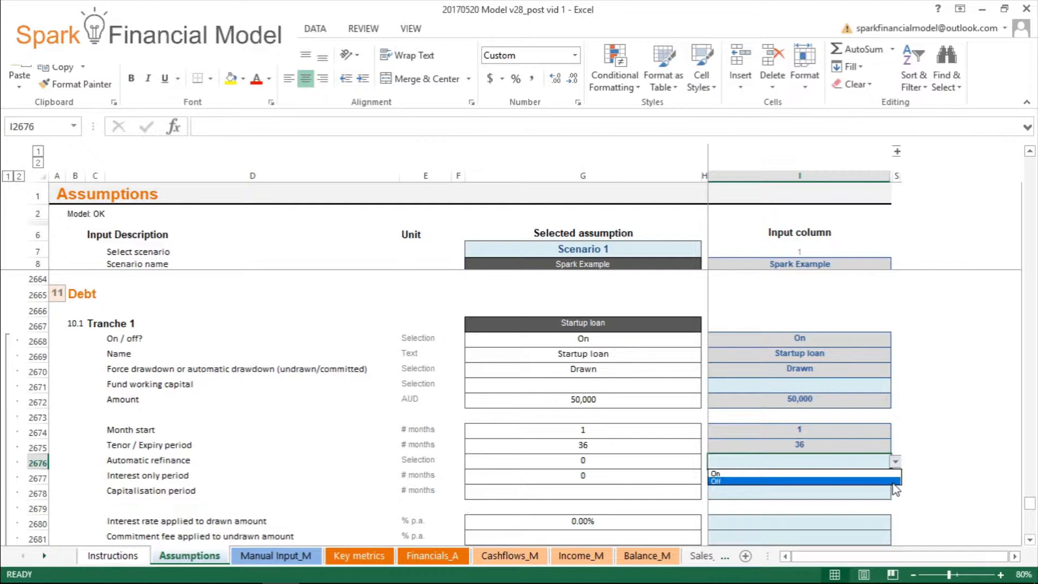
left_click(873, 481)
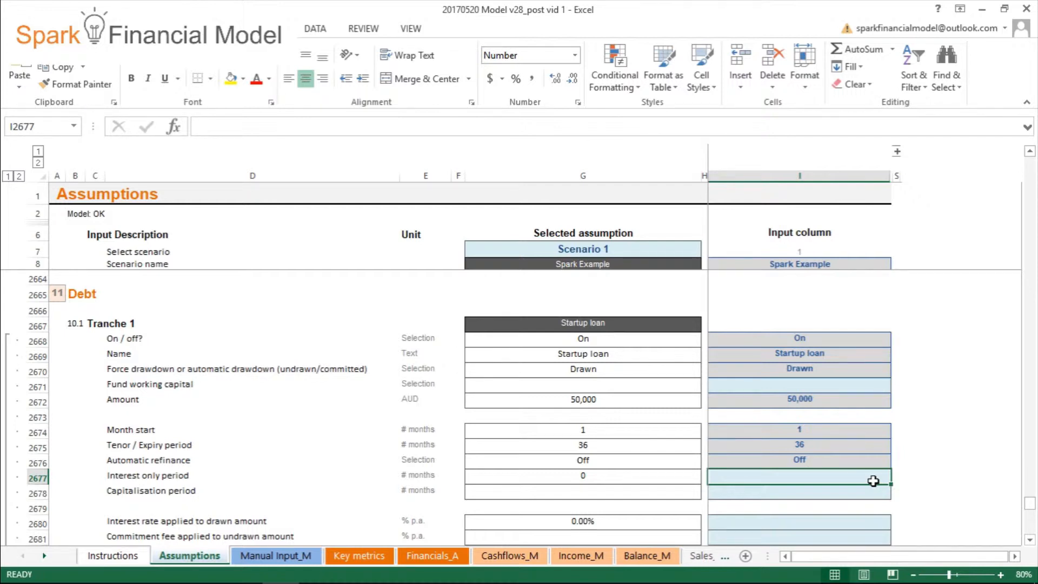
type("1")
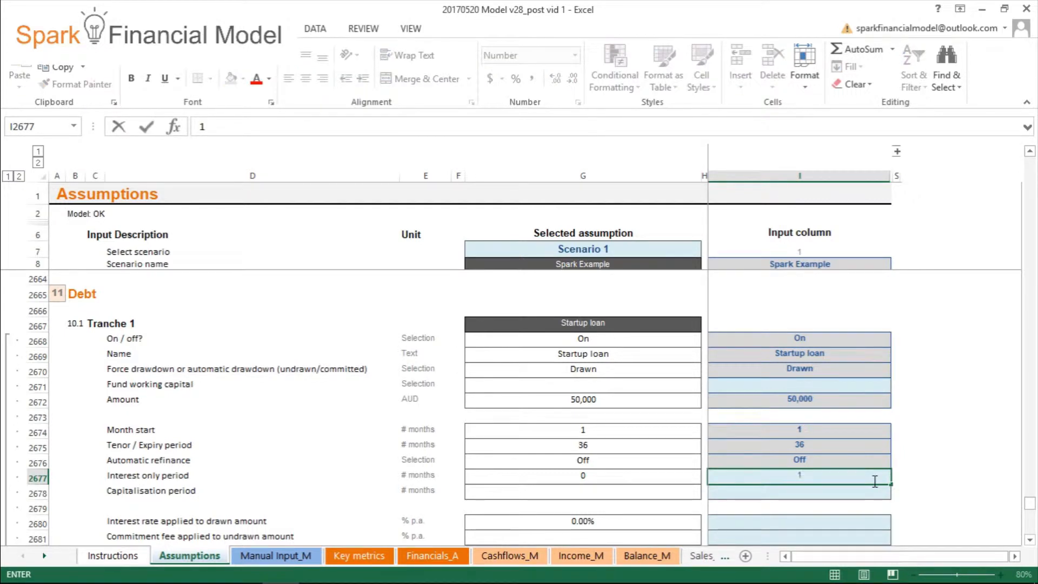
key("BackSpace")
type("24")
key("Return")
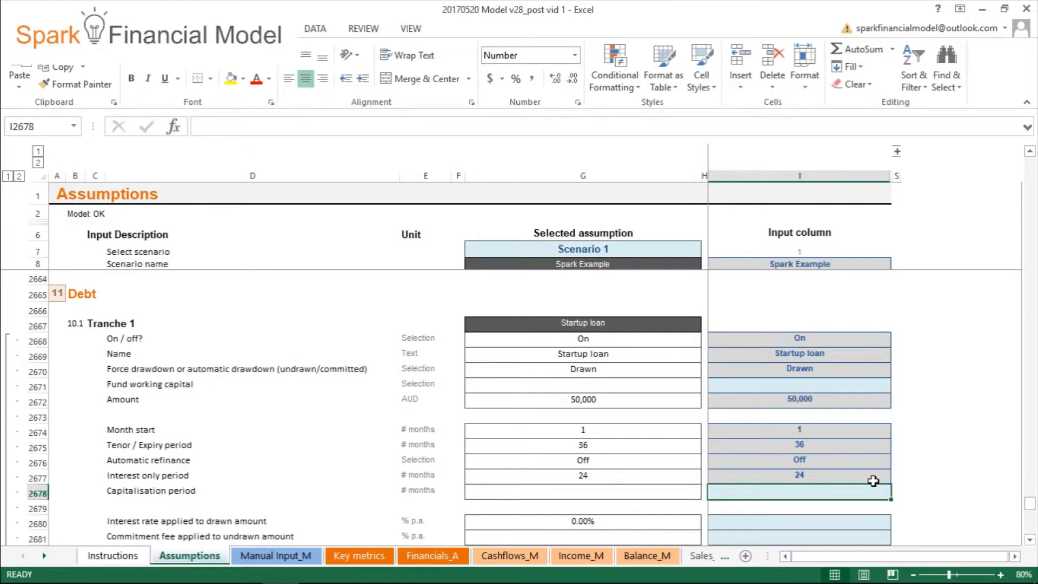
- Enter Tranche 1's pricing: 7% interest rate on the drawn amount, 1% upfront fees and 0.5% other account maintenance / ongoing fees
scroll(873, 481, "down", 3)
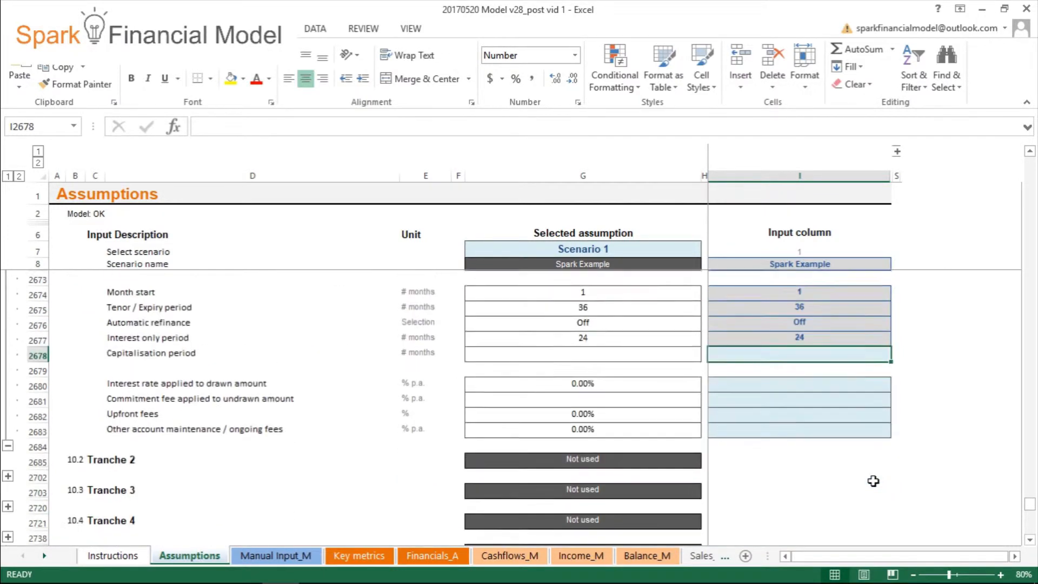
left_click(843, 387)
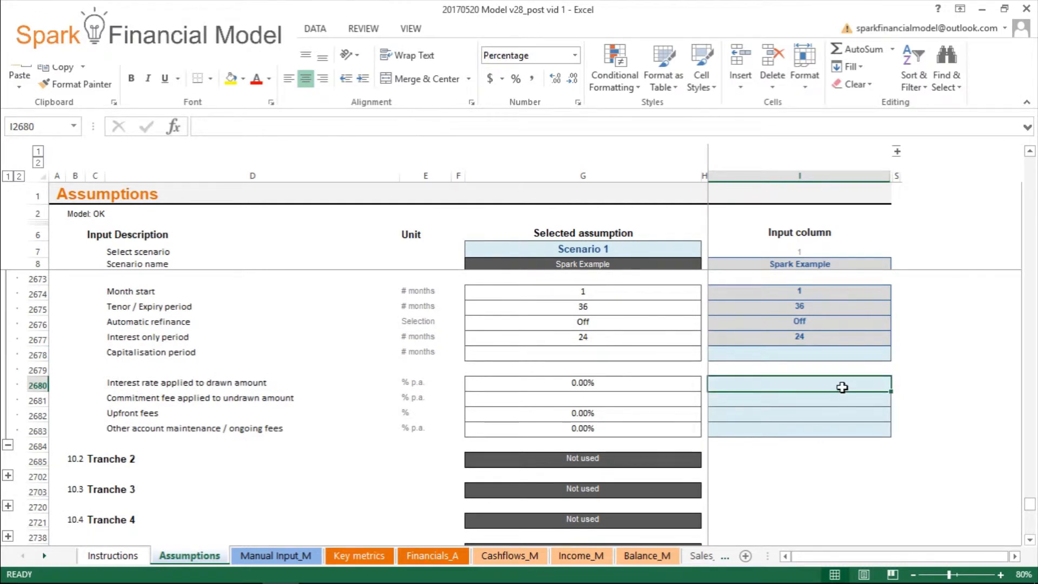
type("7%")
key("Return")
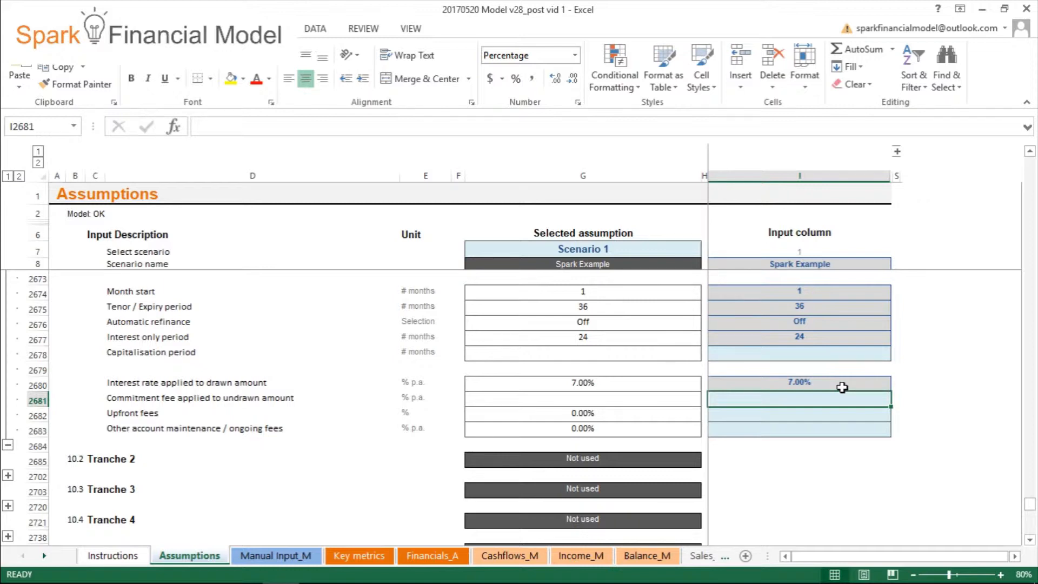
key("Down")
type("1")
key("Return")
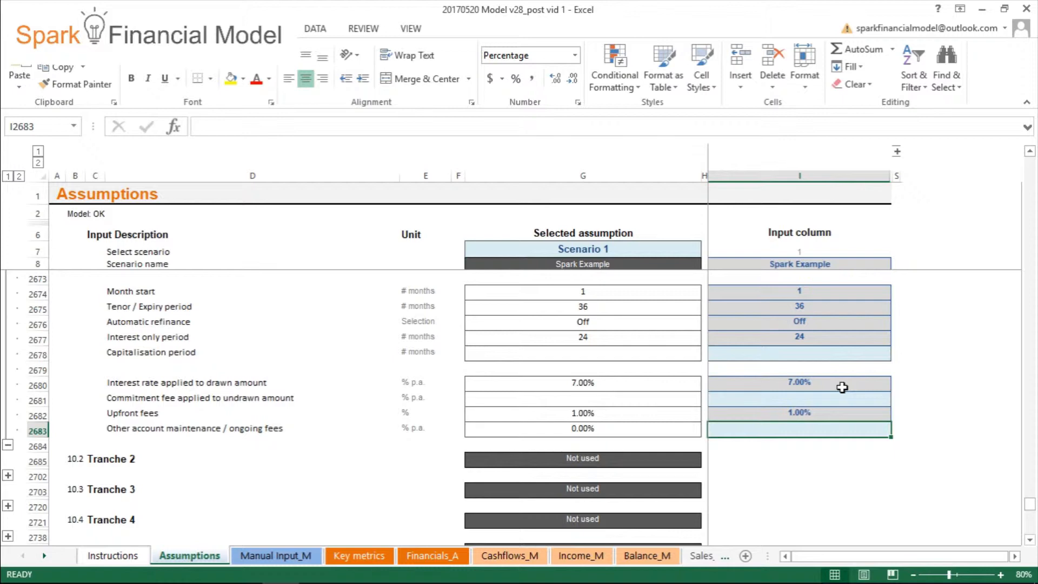
type("0.5")
key("Return")
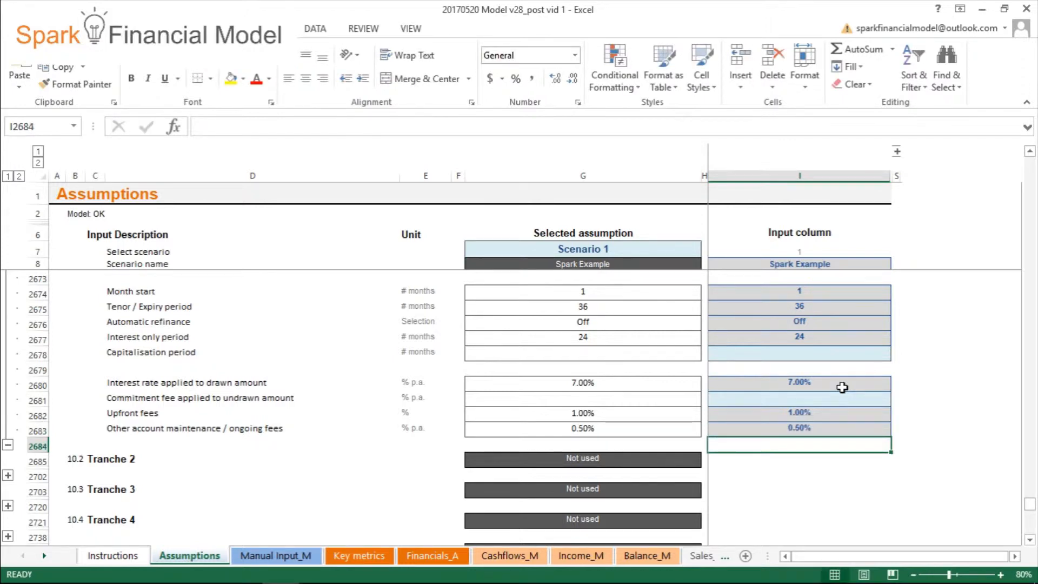
- Expand the Tranche 2 section, switch the tranche On and name it Equipment loan
left_click(8, 475)
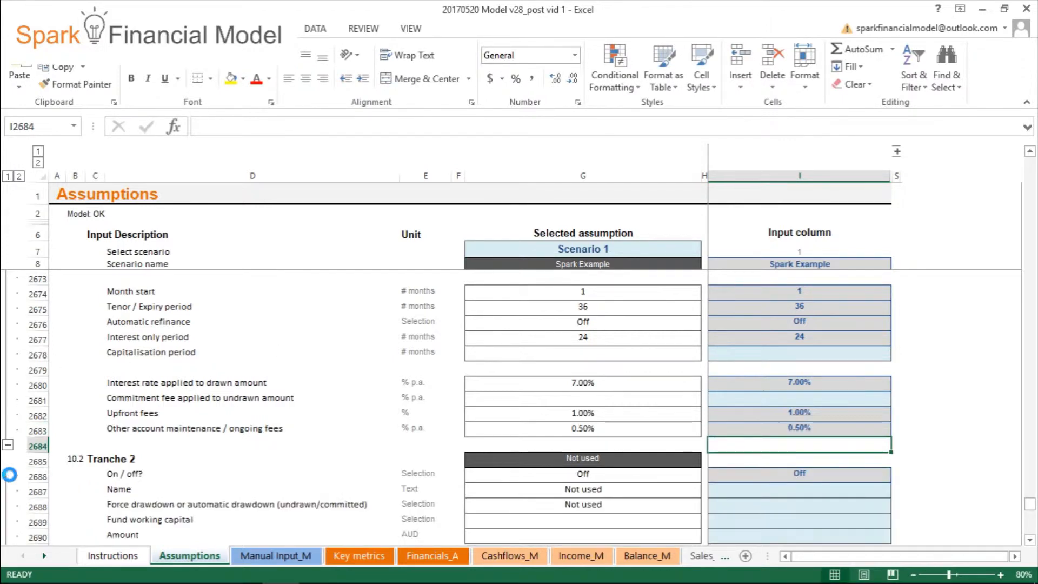
scroll(603, 420, "down", 4)
scroll(673, 412, "up", 1)
left_click(793, 337)
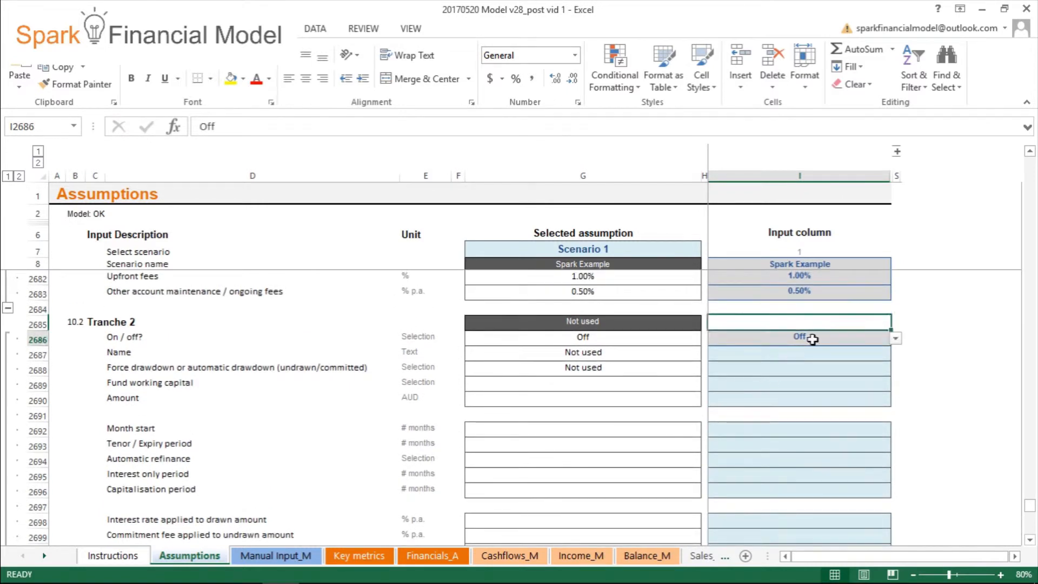
left_click(895, 340)
left_click(832, 351)
double_click(832, 356)
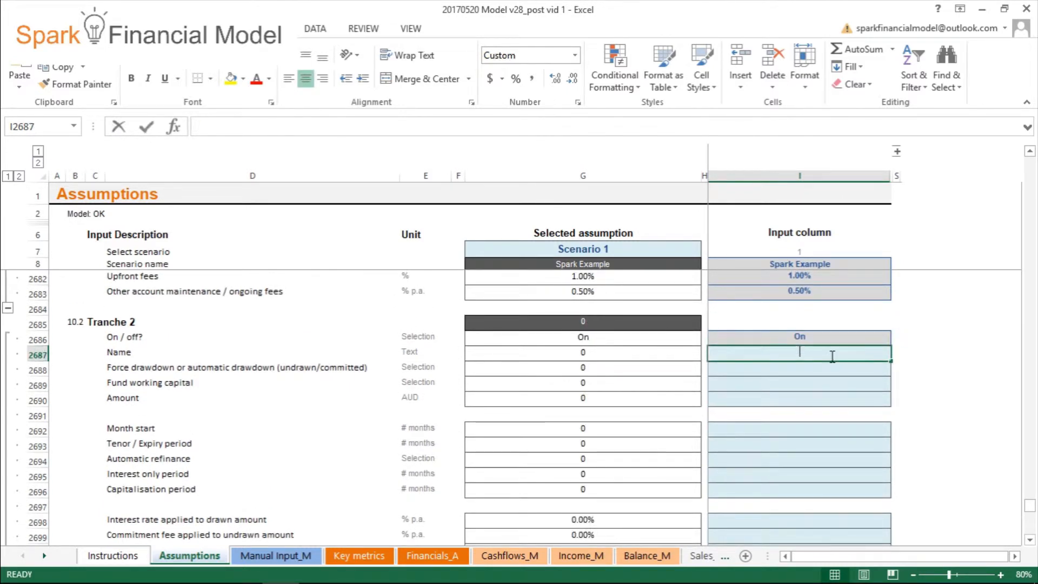
type("Equipment l")
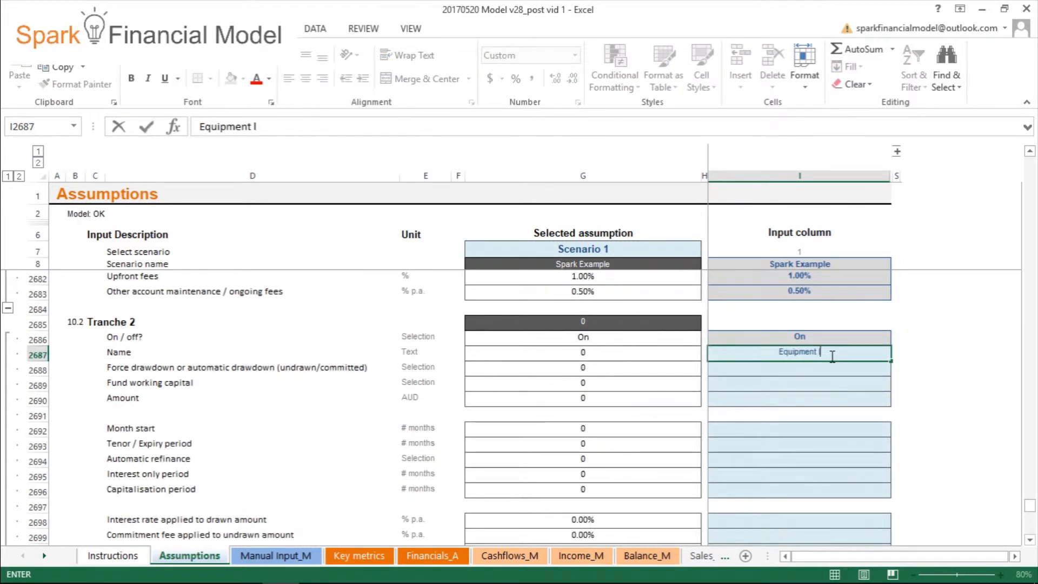
type("oan")
key("Return")
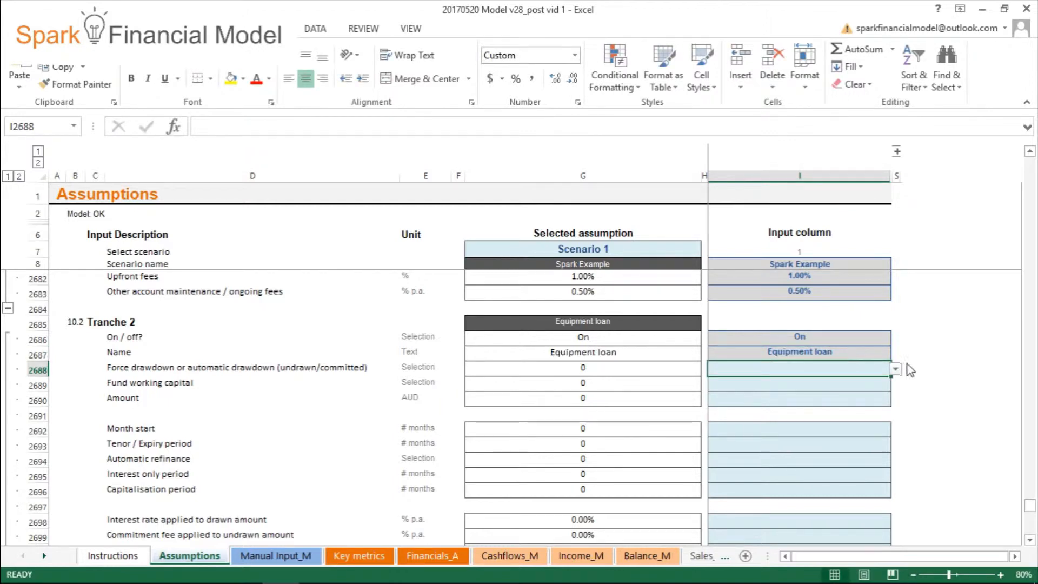
- Set Tranche 2's drawdown type to Undrawn / Committed, its amount to 30,000 AUD and fund working capital to Off
left_click(895, 370)
left_click(865, 388)
left_click(855, 401)
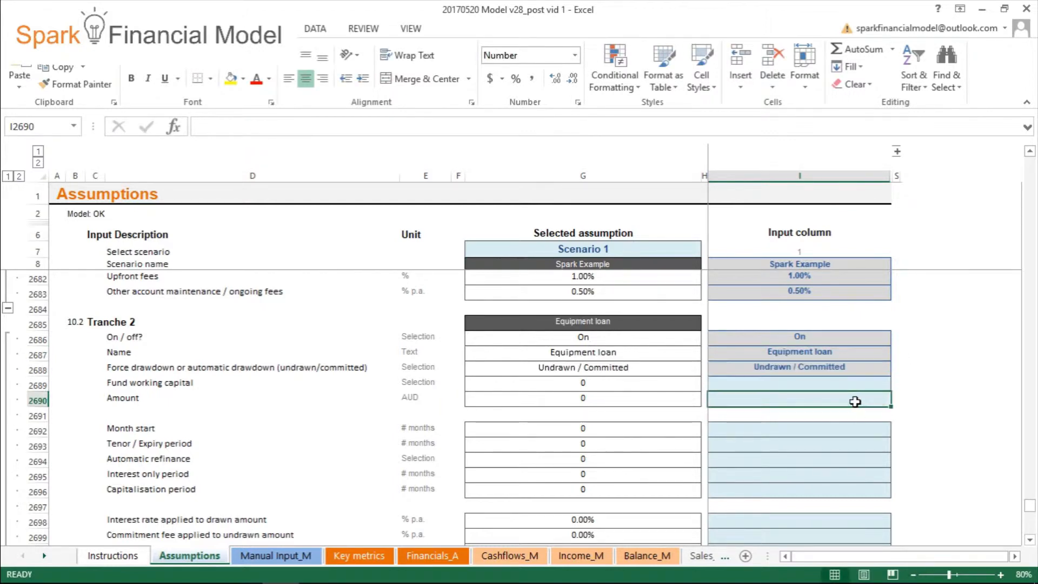
type("30000")
key("Return")
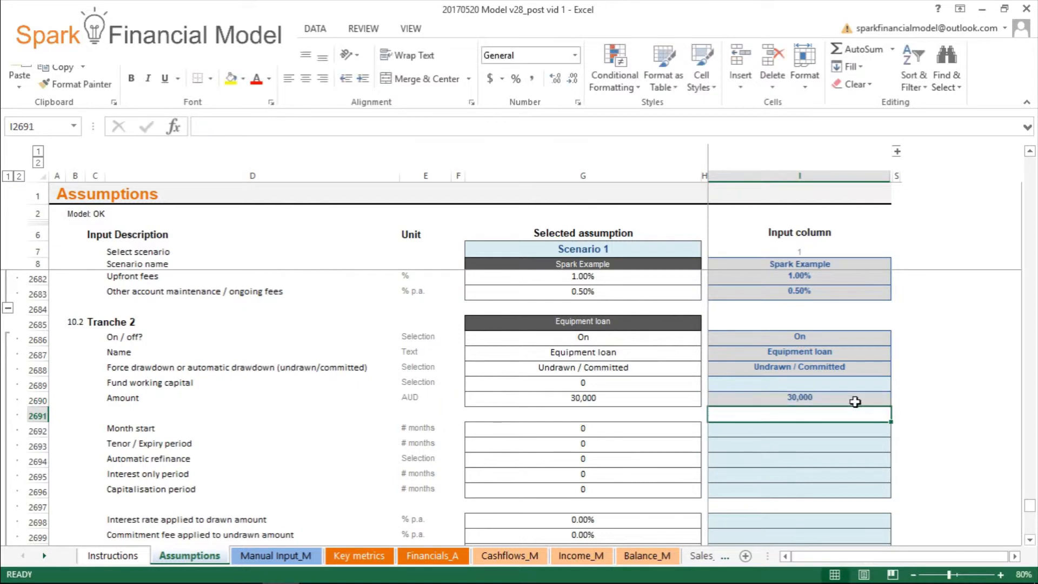
left_click(867, 381)
left_click(896, 384)
left_click(814, 409)
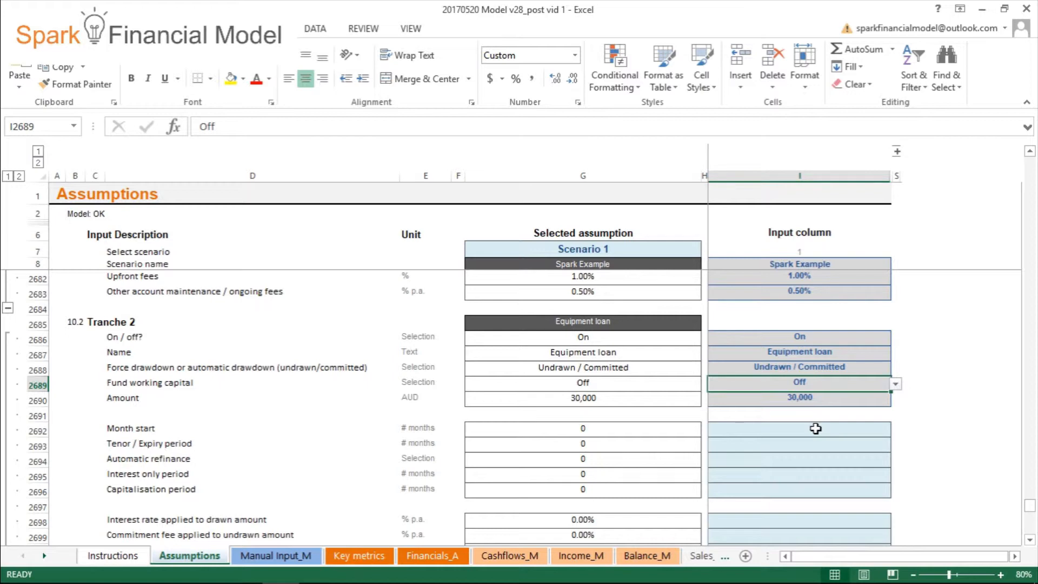
- Set Tranche 2's month start to 1 and its tenor / expiry period to 36 months
left_click(815, 429)
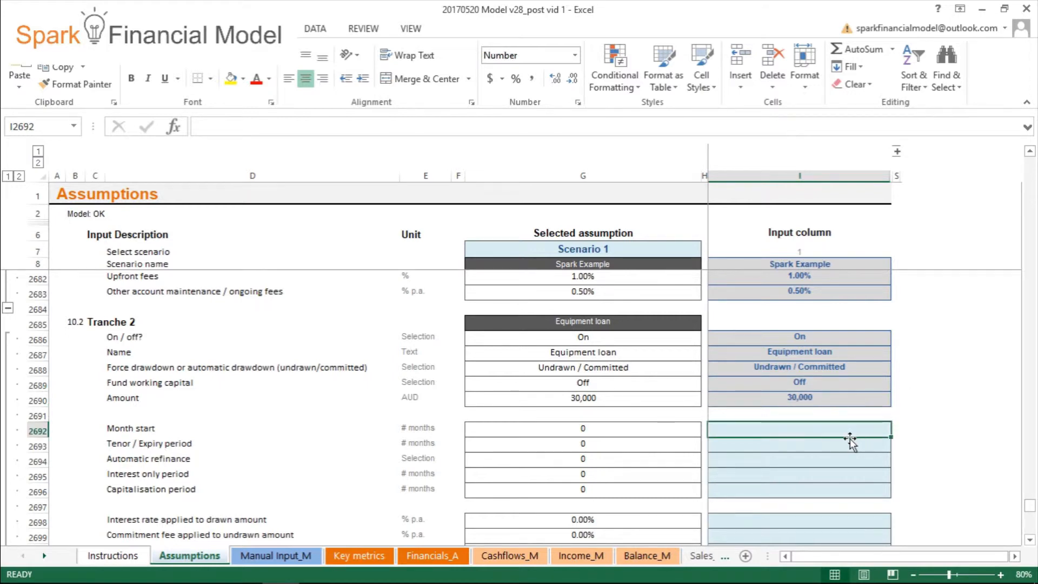
type("1")
key("Return")
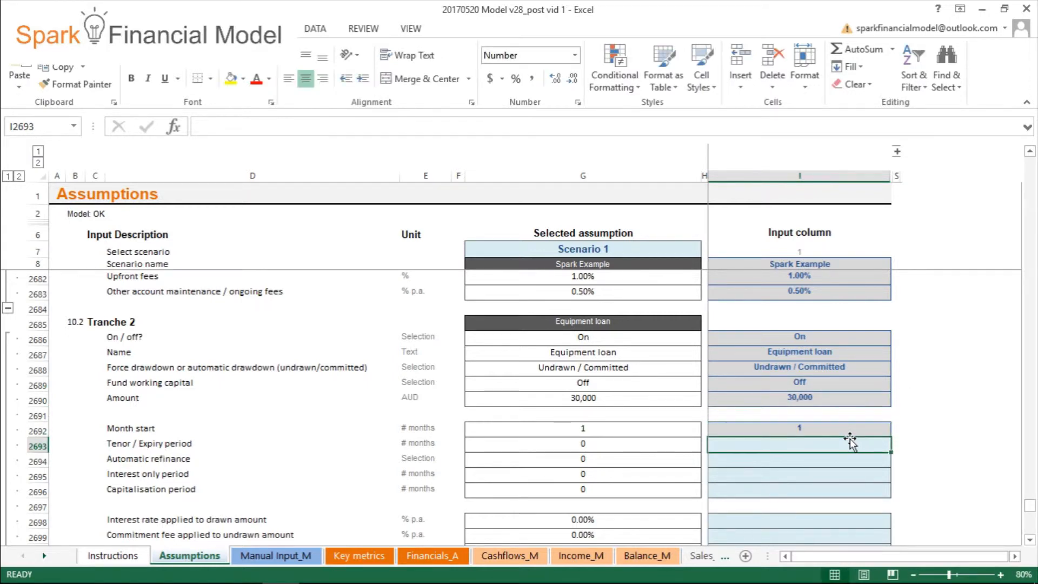
type("36")
key("Return")
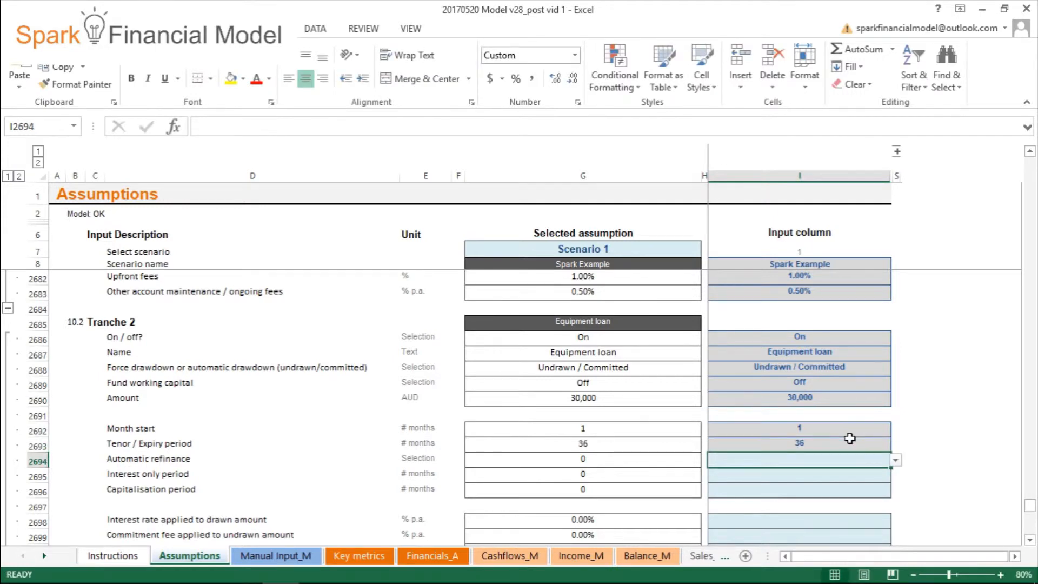
- Turn Tranche 2's automatic refinance On, with a 36-month interest only period and a 12-month capitalisation period
left_click(897, 460)
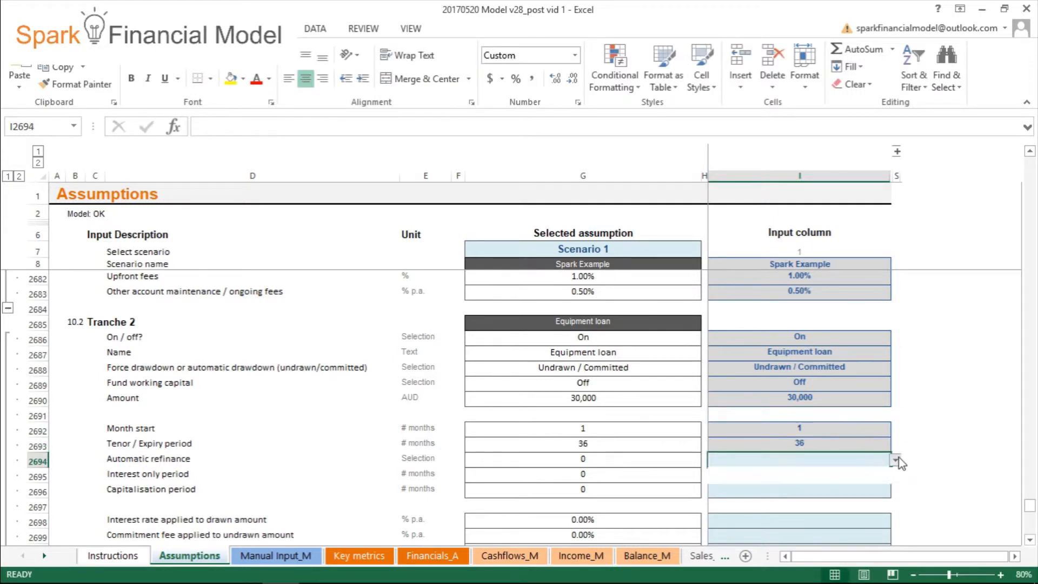
left_click(852, 473)
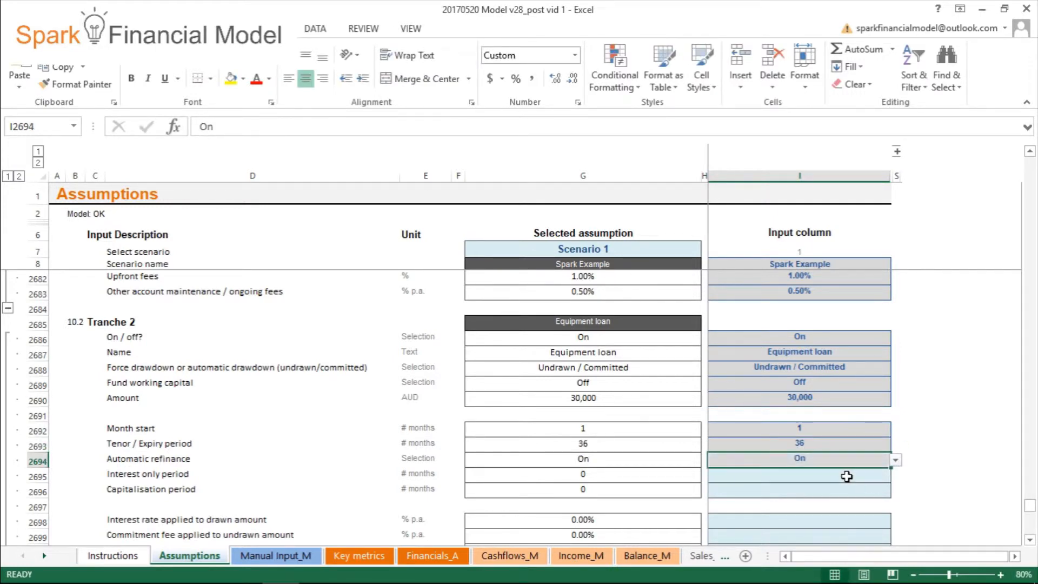
left_click(847, 476)
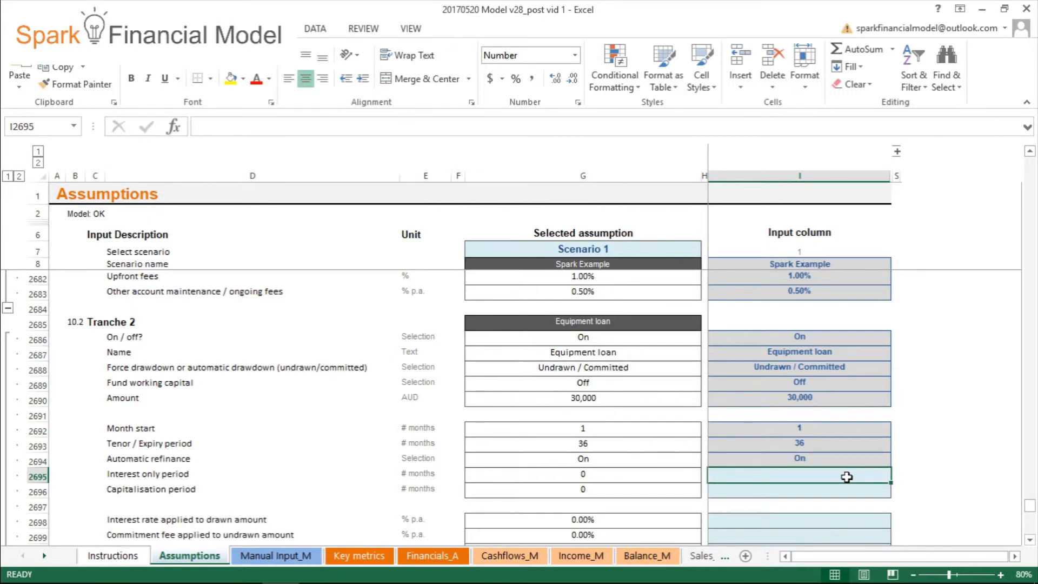
type("36")
key("Return")
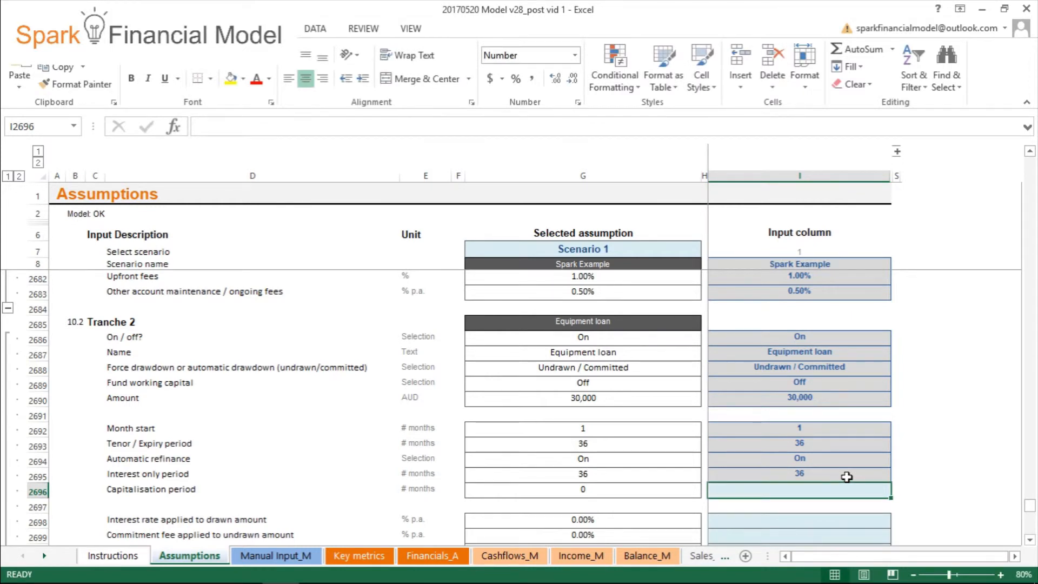
type("12")
key("Return")
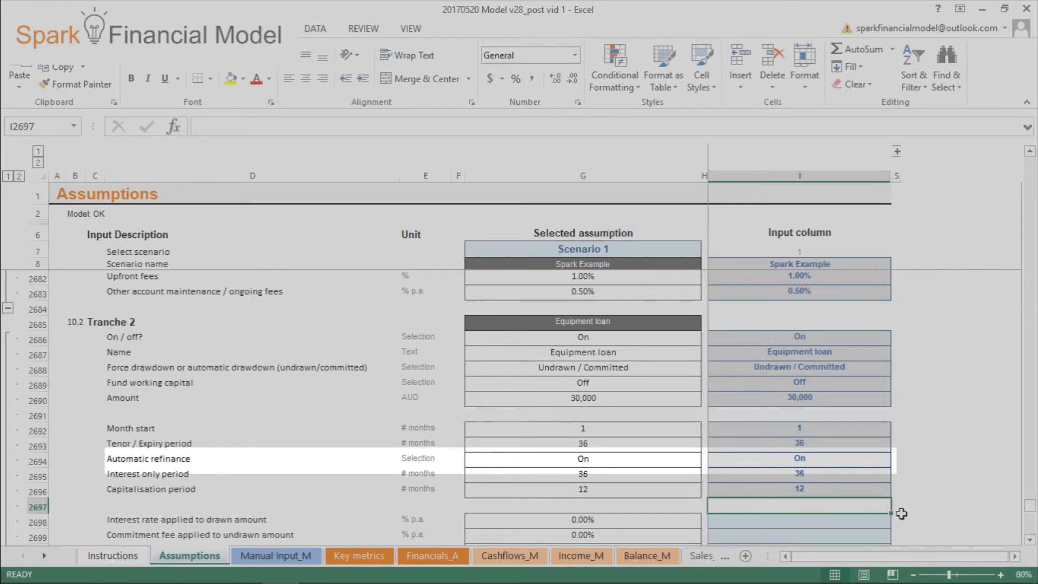
- Set Tranche 2's interest rate on the drawn amount to 5% and its commitment fee on the undrawn amount to 0.5%
scroll(901, 514, "down", 3)
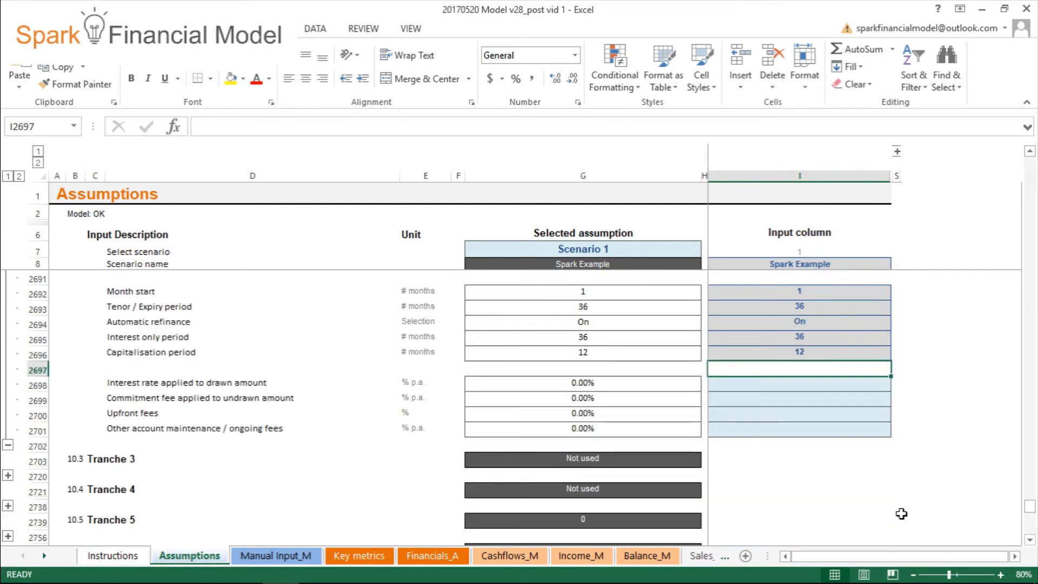
left_click(816, 385)
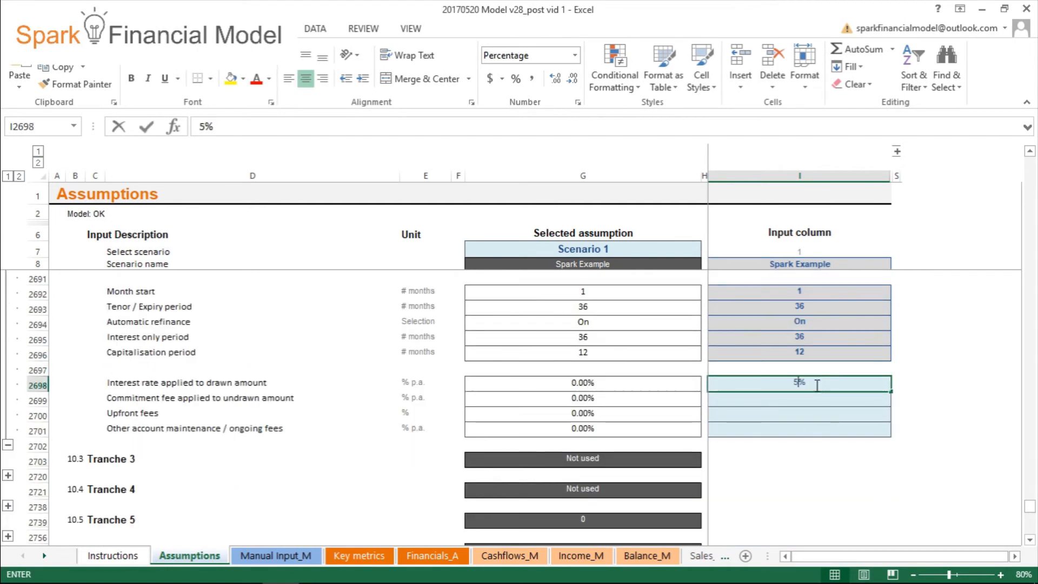
key("Return")
type("0.5%")
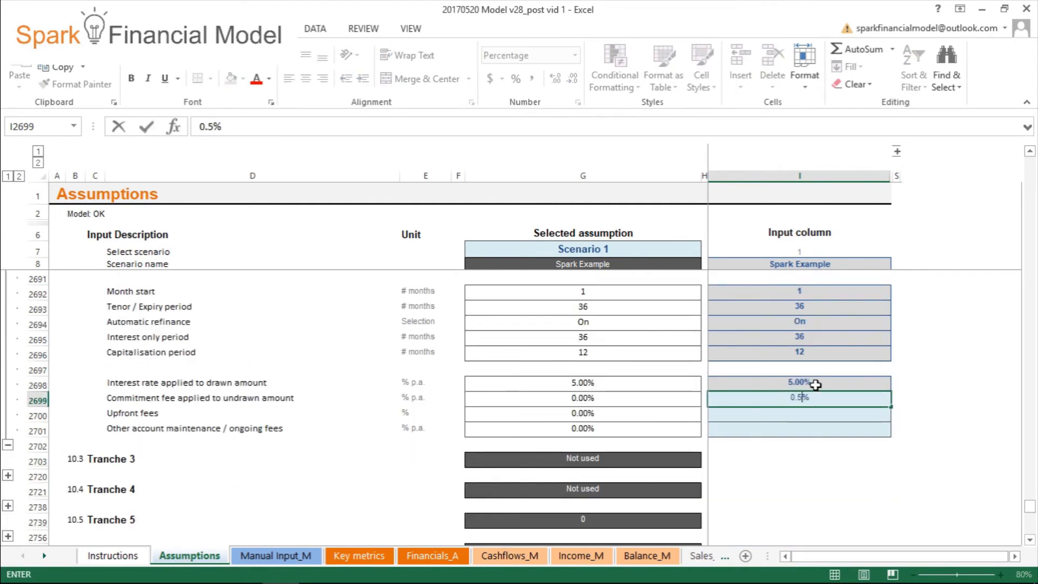
key("Return")
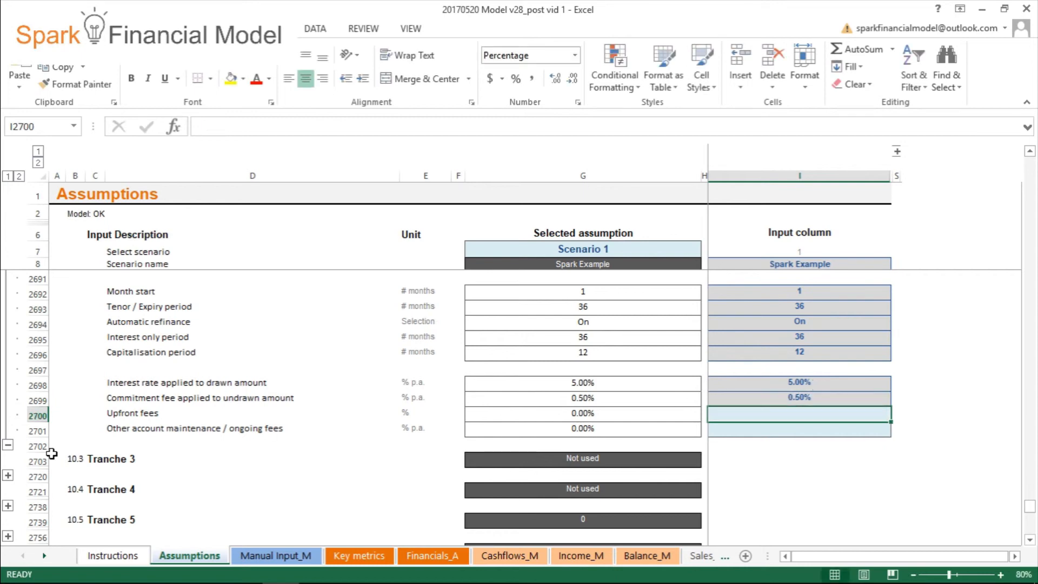
- Expand the Tranche 3 section, switch the tranche On and name it Line of credit
left_click(7, 475)
scroll(7, 475, "down", 4)
left_click(795, 292)
left_click(828, 307)
type("Line o")
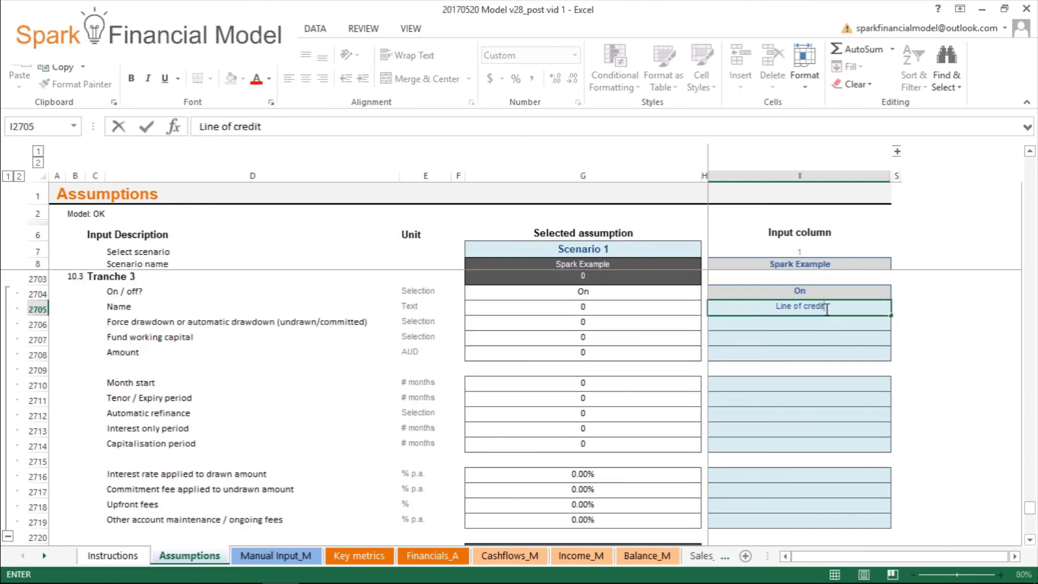
type("f credit")
key("Return")
- Set Tranche 3's drawdown type to Undrawn / Committed, fund working capital to On and its amount to 10,000 AUD
left_click(897, 326)
left_click(888, 342)
left_click(886, 339)
left_click(898, 342)
left_click(885, 351)
left_click(876, 359)
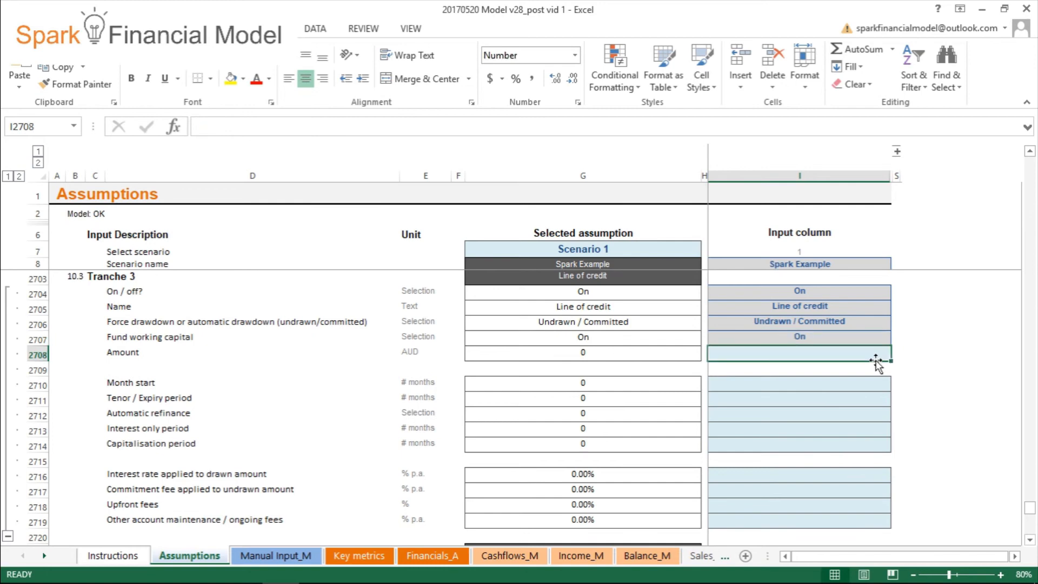
type("10000")
key("Return")
- Set Tranche 3's month start to 1, its tenor / expiry period to 36 months and automatic refinance to On
left_click(876, 385)
type("1")
key("Return")
type("36")
key("Return")
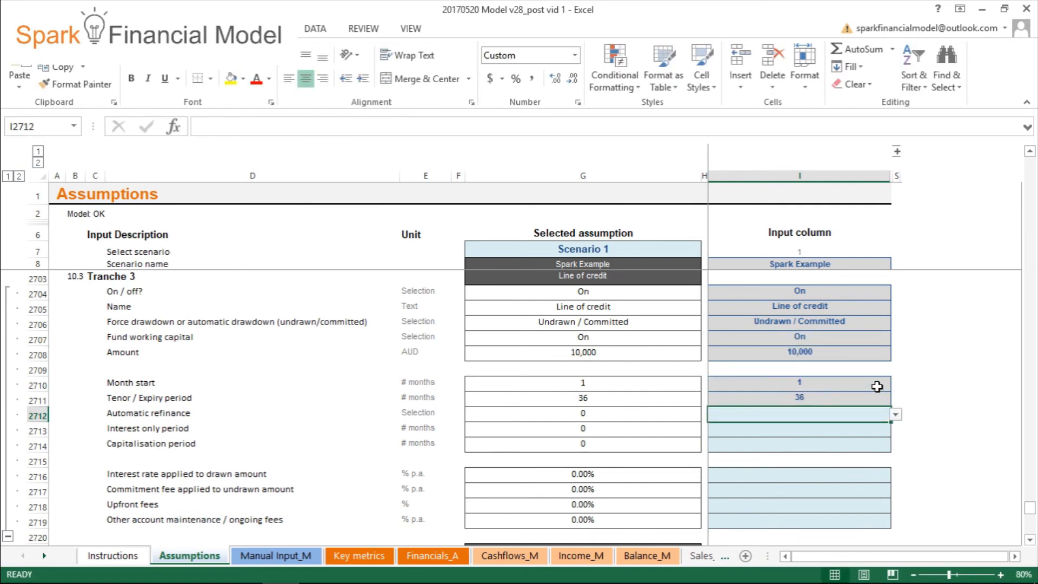
left_click(896, 415)
left_click(880, 426)
left_click(861, 432)
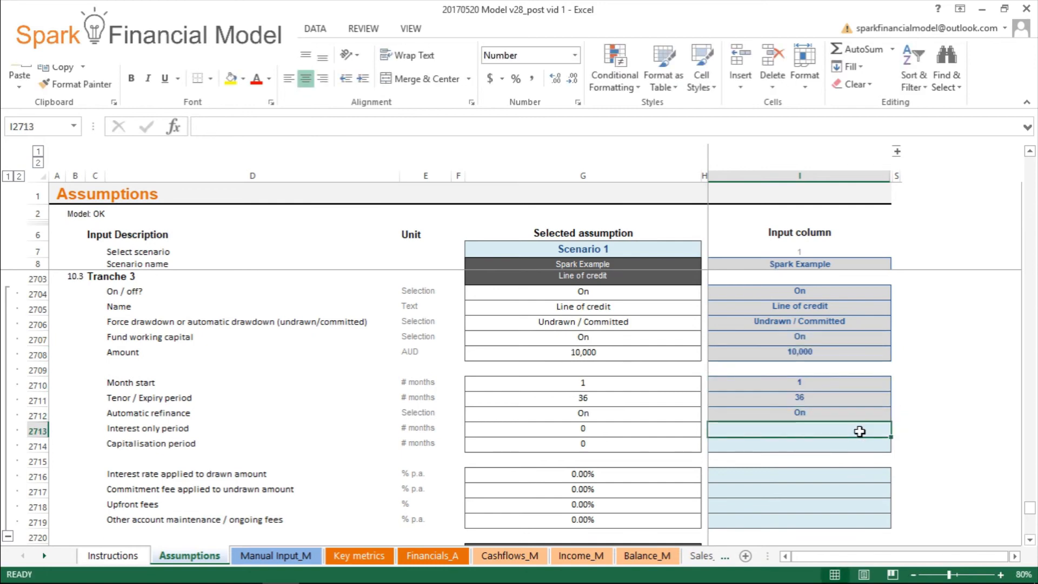
- Set Tranche 3's interest rate to 12%, commitment fee to 0.5%, upfront fees to 1% and other account maintenance / ongoing fees to 0.5%
left_click(847, 472)
type("12%")
key("Return")
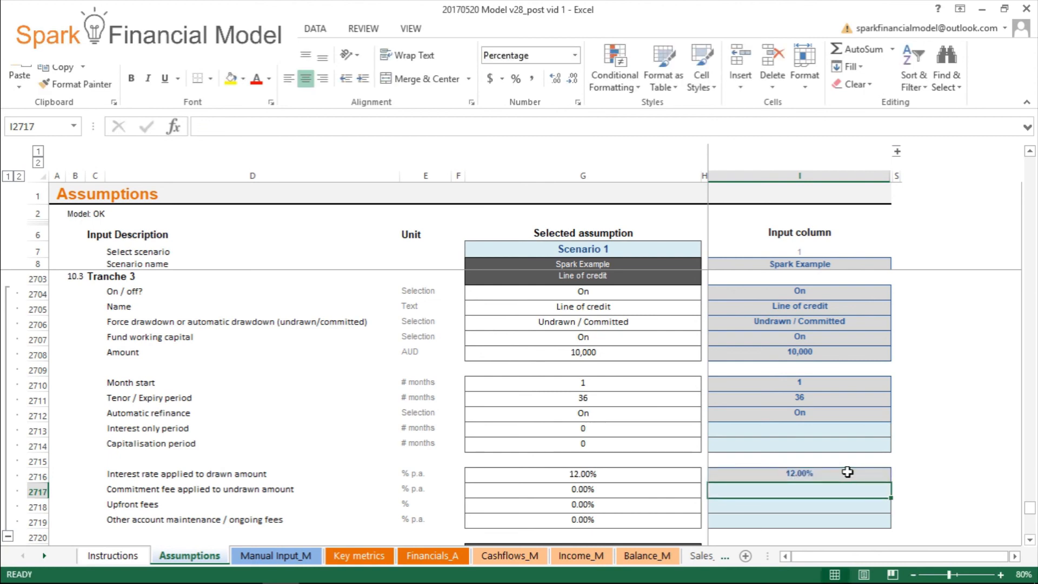
type("0.5%")
key("Return")
type("1%")
key("Return")
type("0.5%")
key("Return")
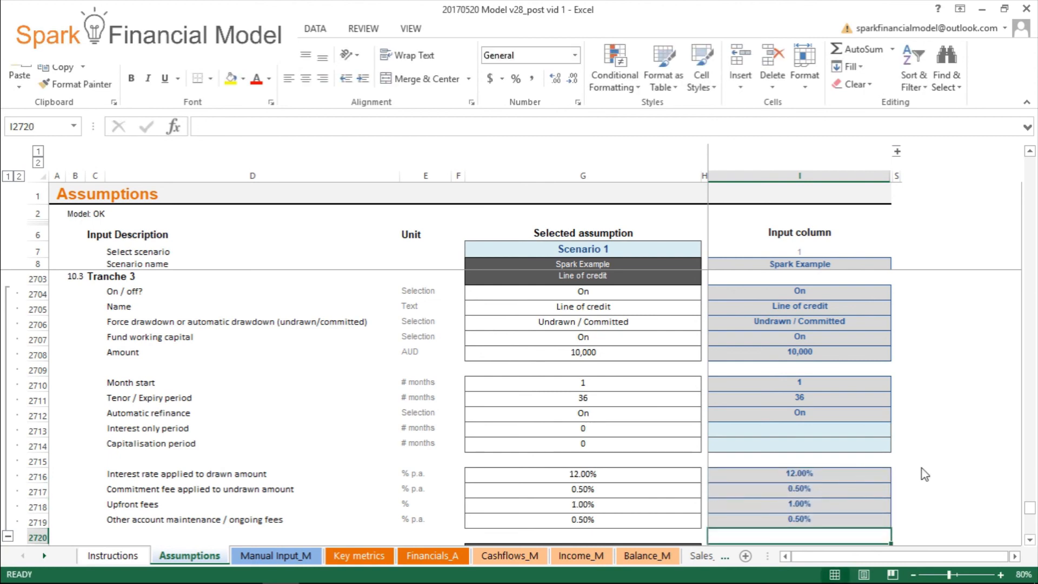